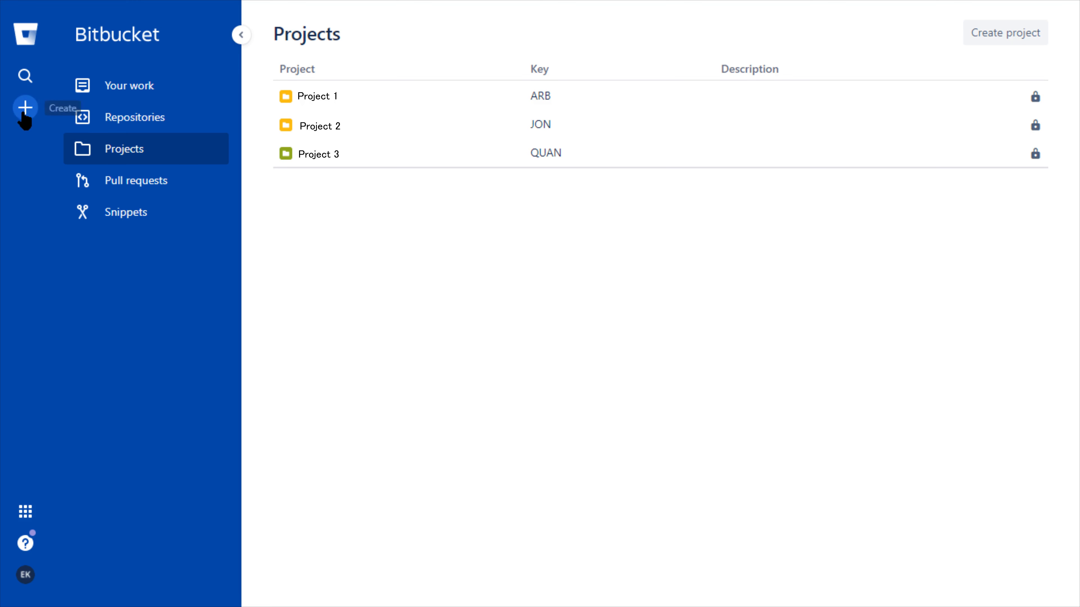
# Step: Start a new project and name it Test Project
pyautogui.click(25, 108)
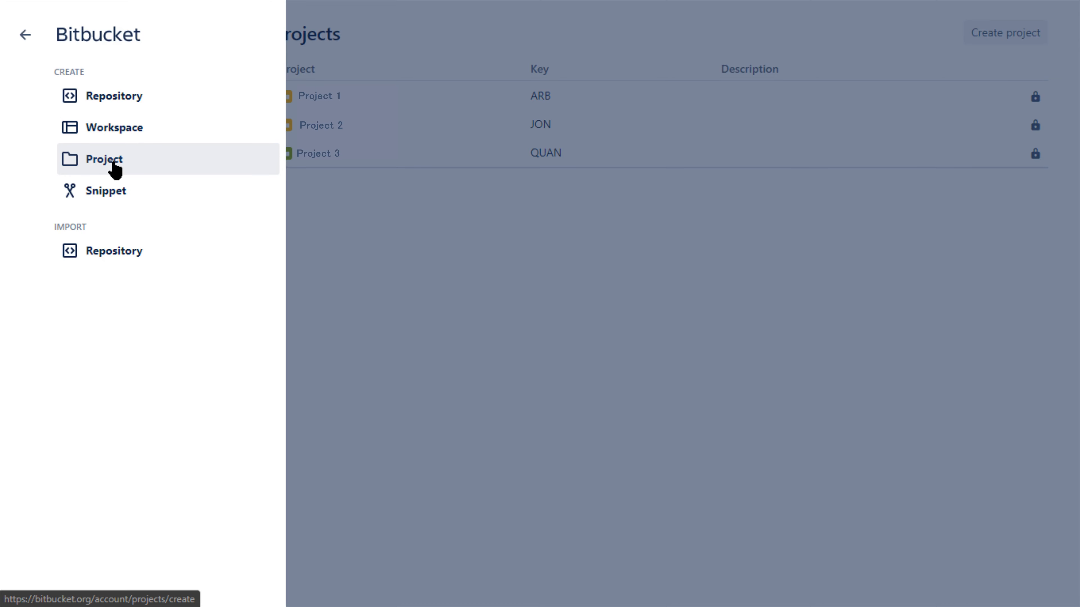
pyautogui.click(114, 166)
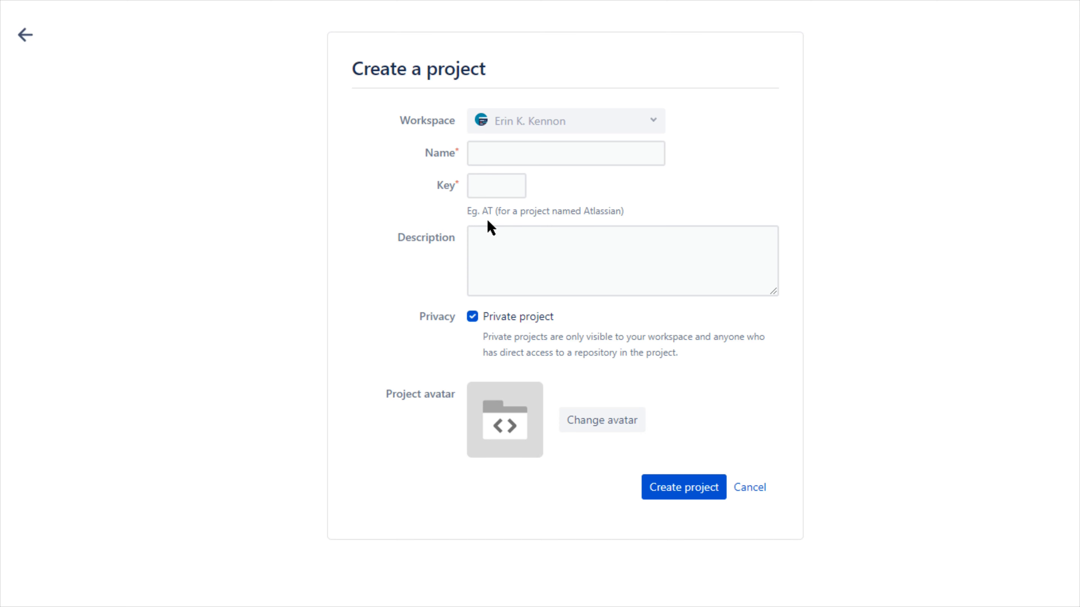
pyautogui.write('Test P')
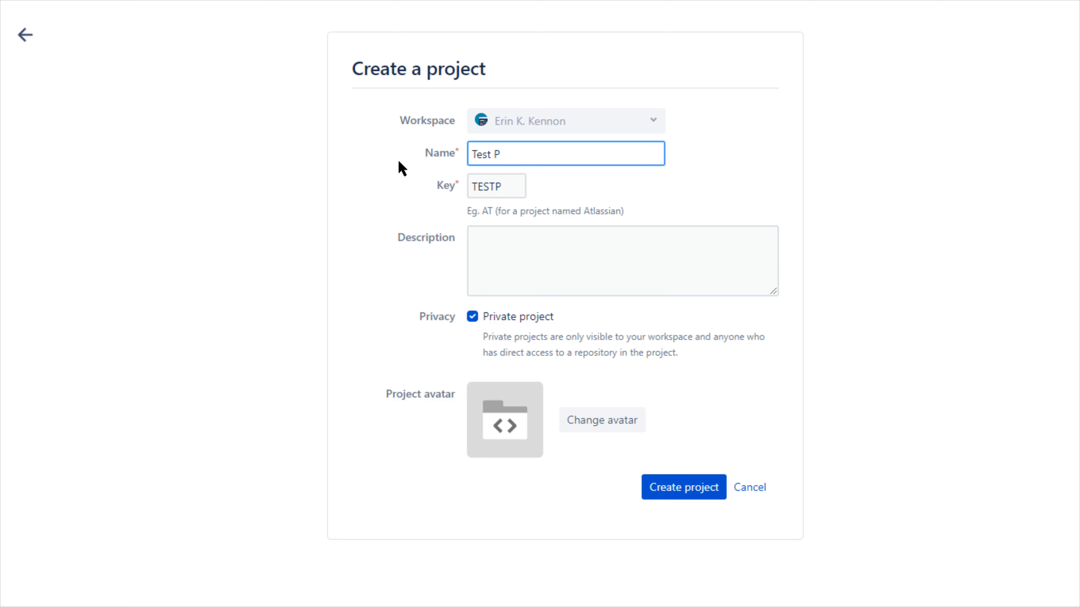
pyautogui.write('roject')
# Step: Describe the project as "For testing purposes on my channel." and create it
pyautogui.click(524, 255)
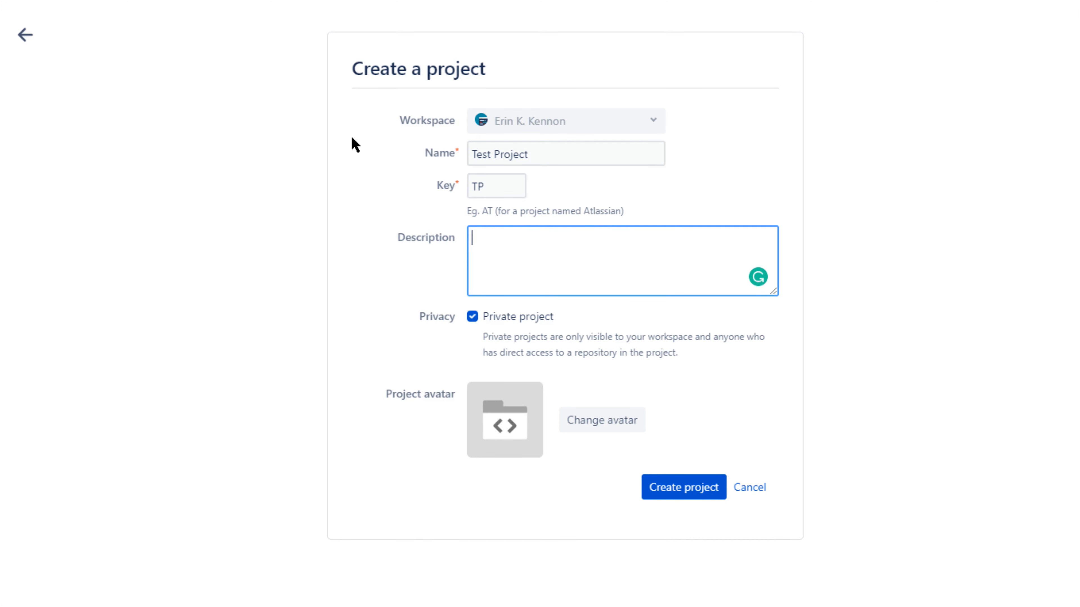
pyautogui.write('For testing purpo')
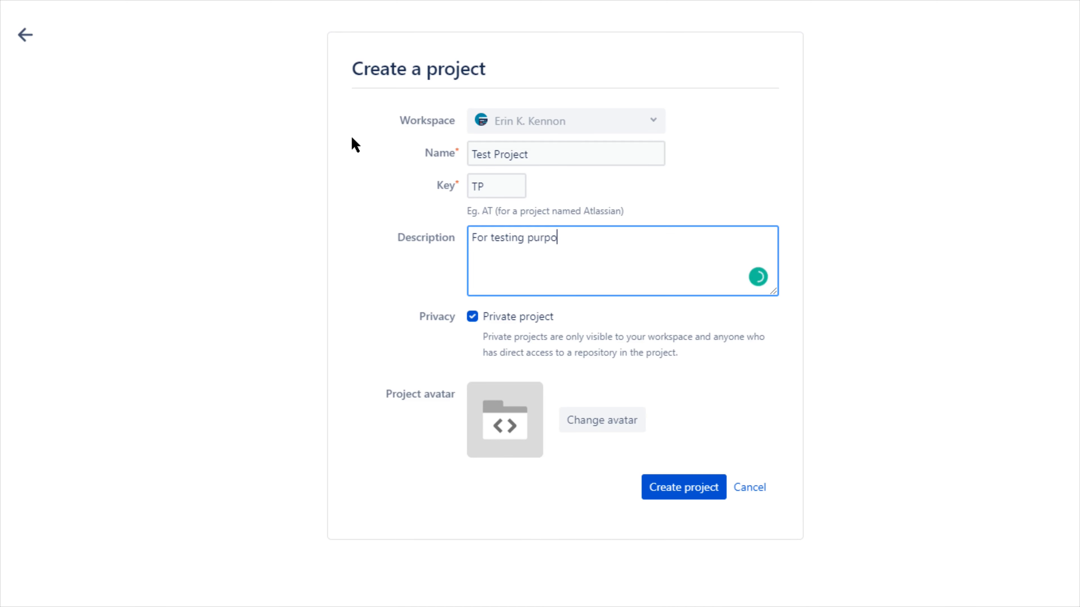
pyautogui.write('ses on my channel')
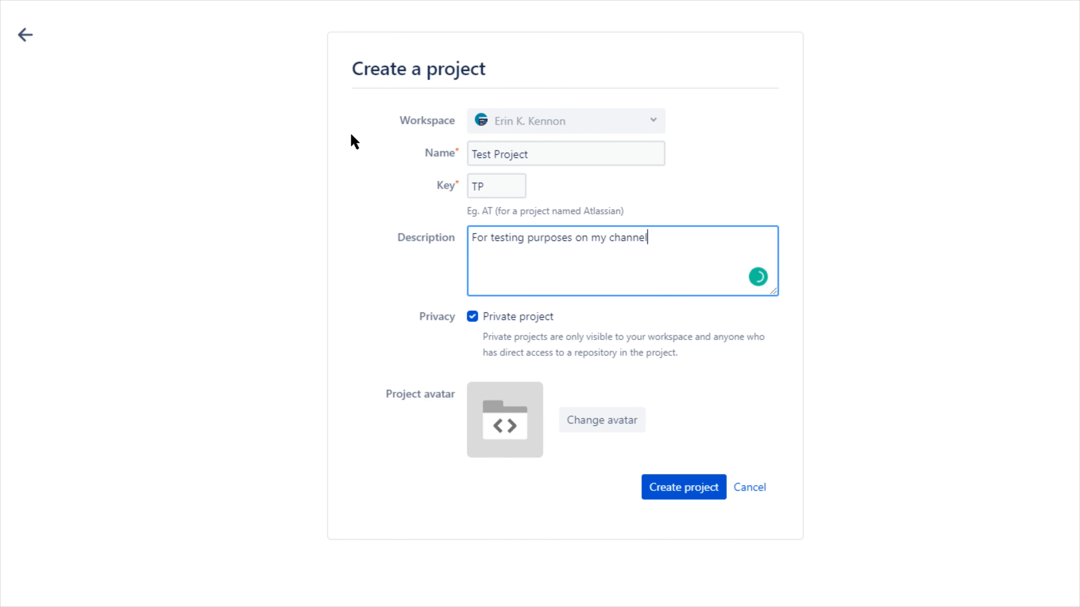
pyautogui.write('.')
pyautogui.click(664, 496)
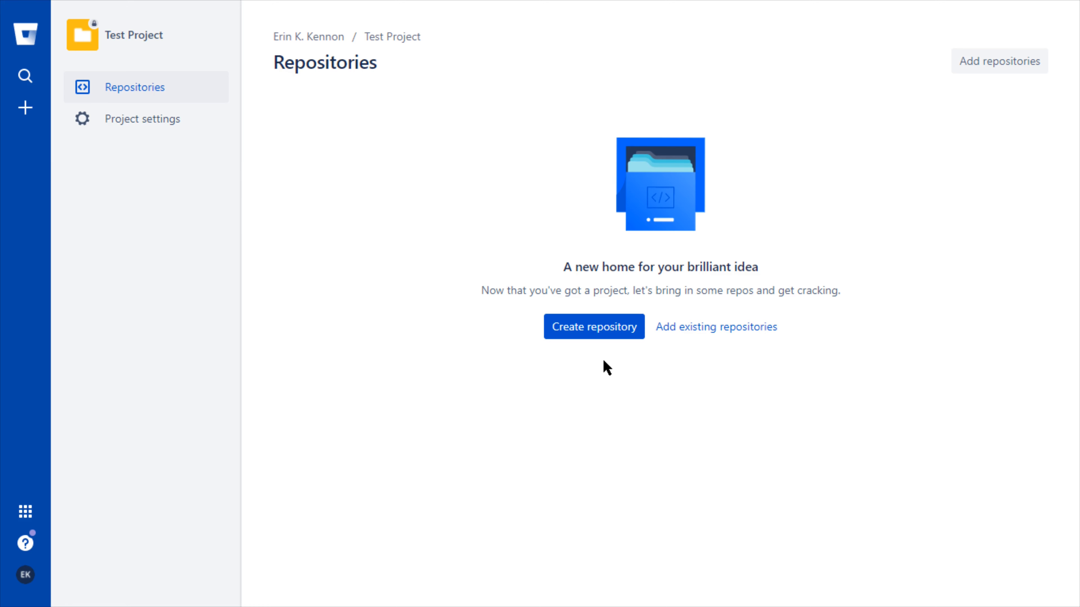
# Step: Start a new repository in Test Project, naming it Test Repo with main as the default branch
pyautogui.click(584, 333)
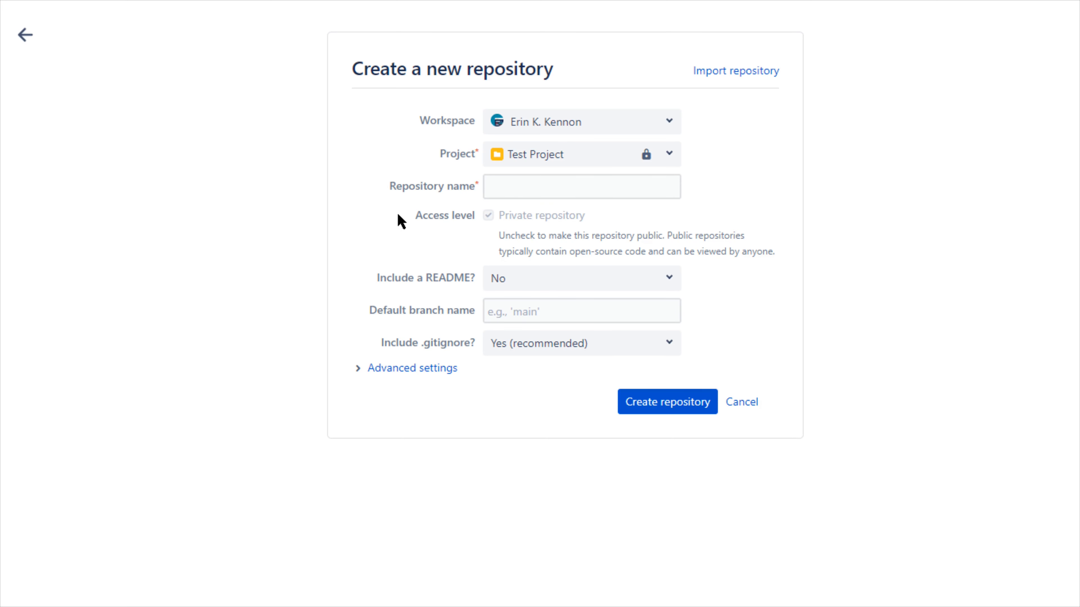
pyautogui.write('Test Repo')
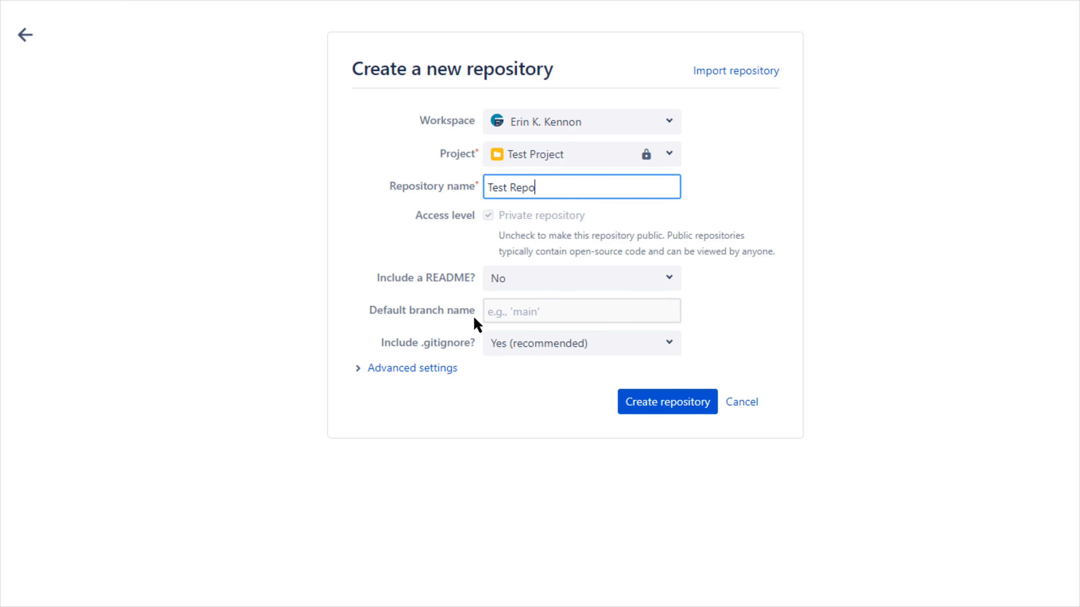
pyautogui.click(492, 313)
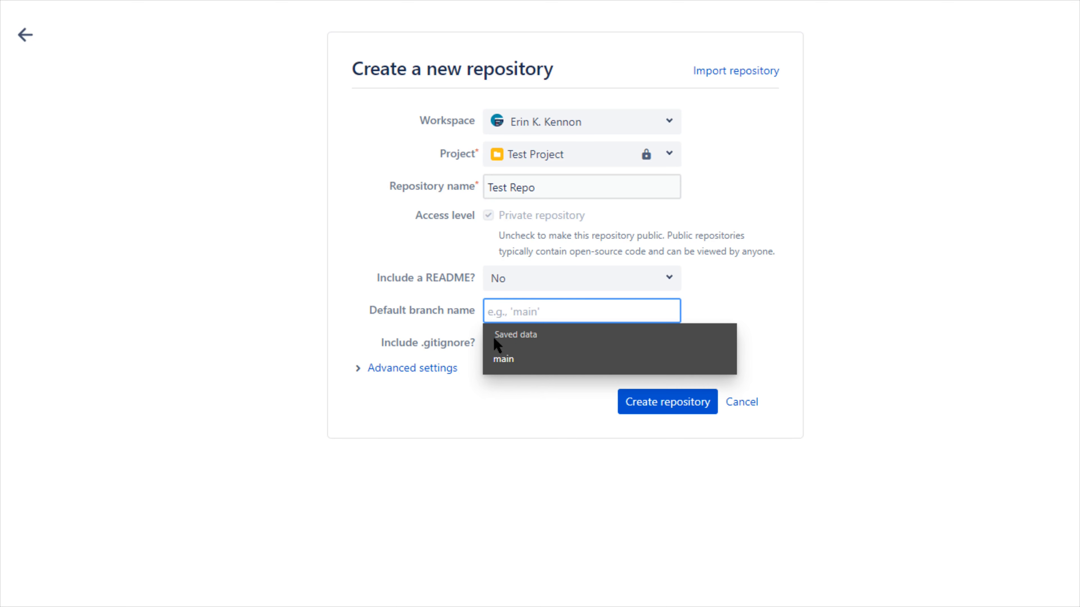
pyautogui.click(501, 359)
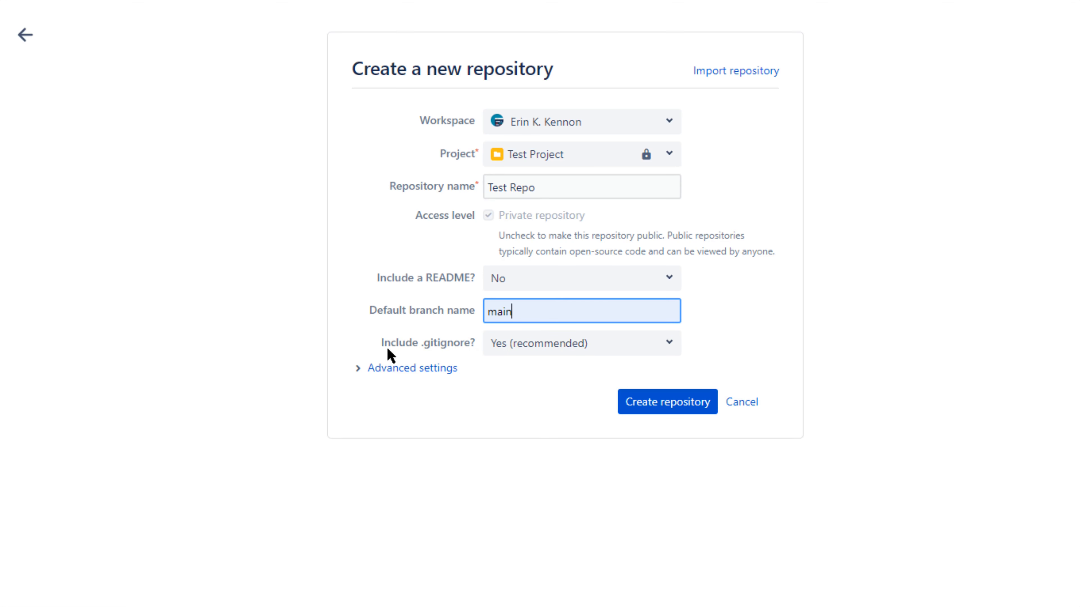
# Step: Review the .gitignore and README choices, keeping .gitignore at Yes (recommended) and README at No
pyautogui.click(501, 350)
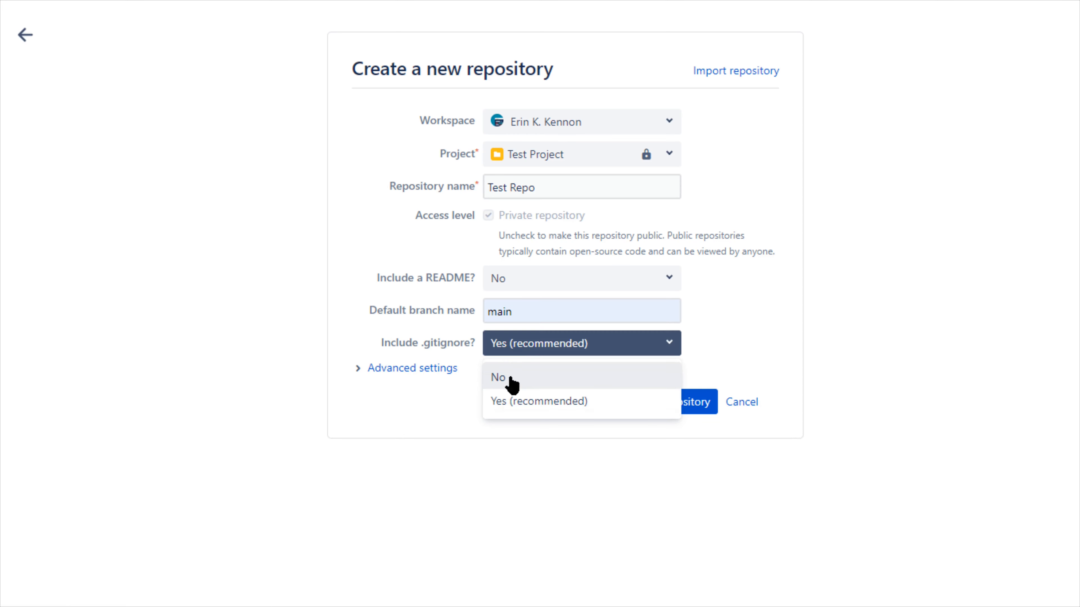
pyautogui.click(467, 421)
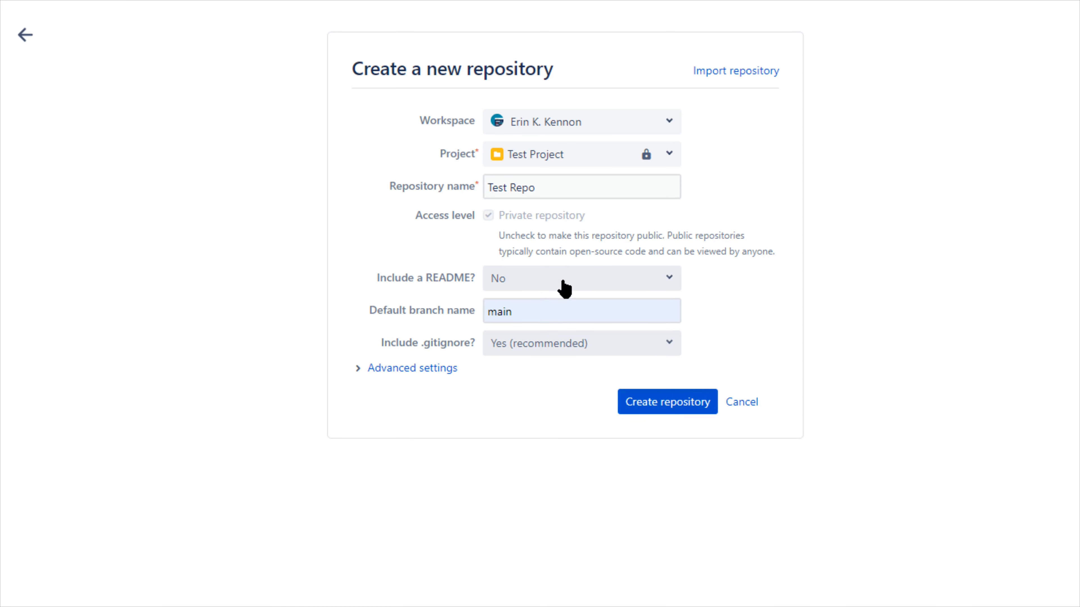
pyautogui.click(560, 287)
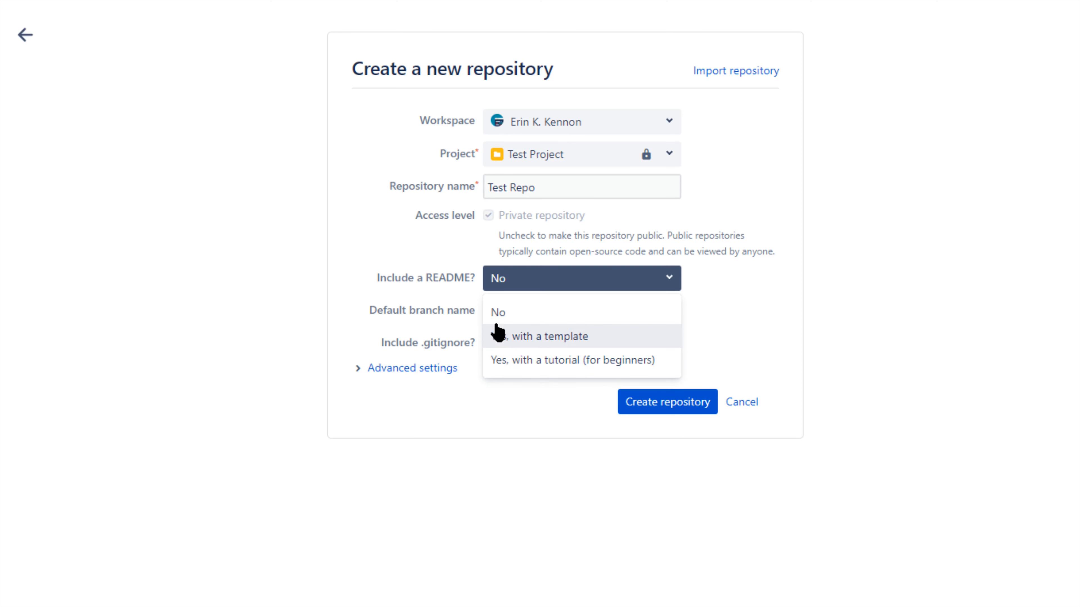
pyautogui.click(508, 311)
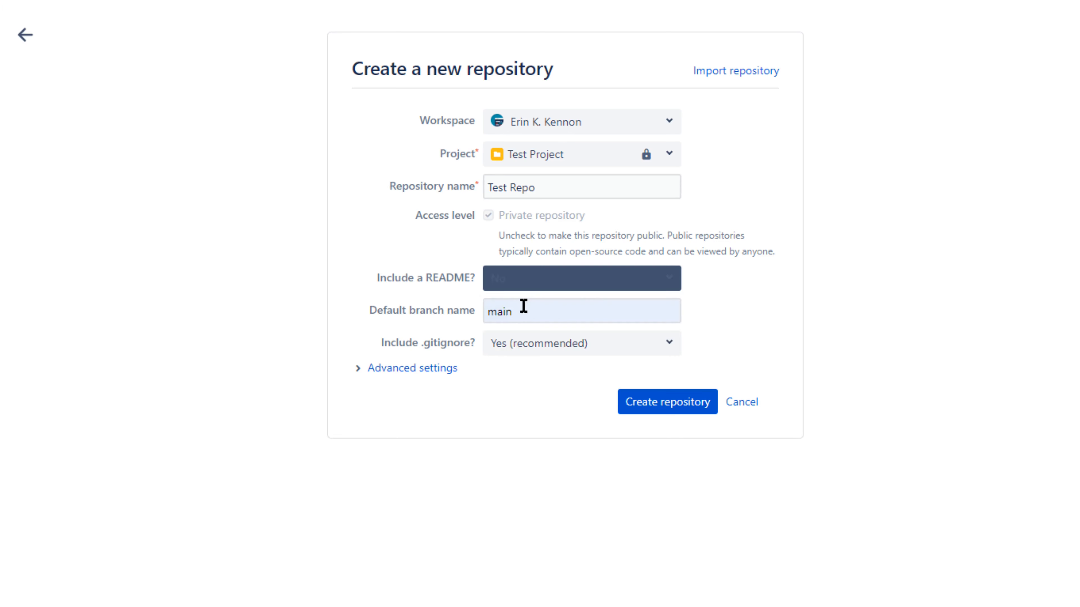
# Step: Expand the repository's advanced settings and look through the available languages without choosing one
pyautogui.click(393, 368)
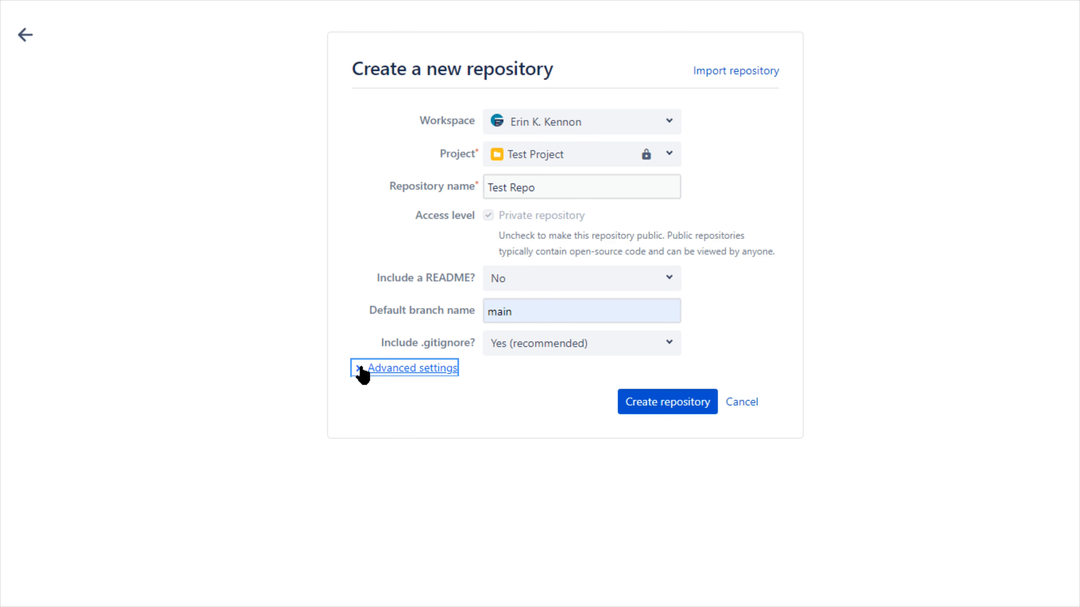
pyautogui.press('Return')
pyautogui.scroll(-3, 419, 454)
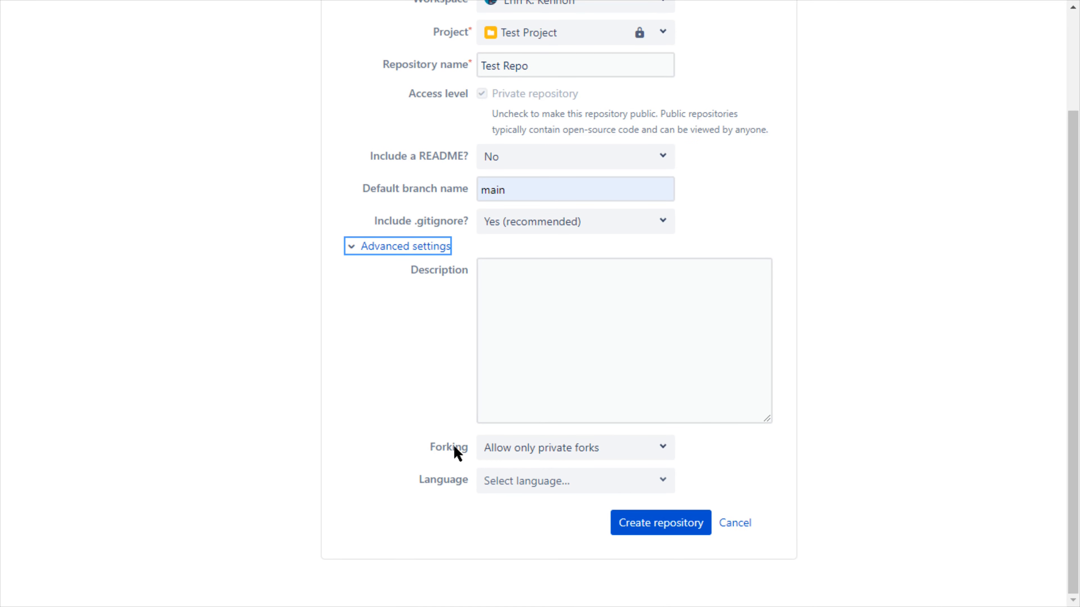
pyautogui.click(497, 490)
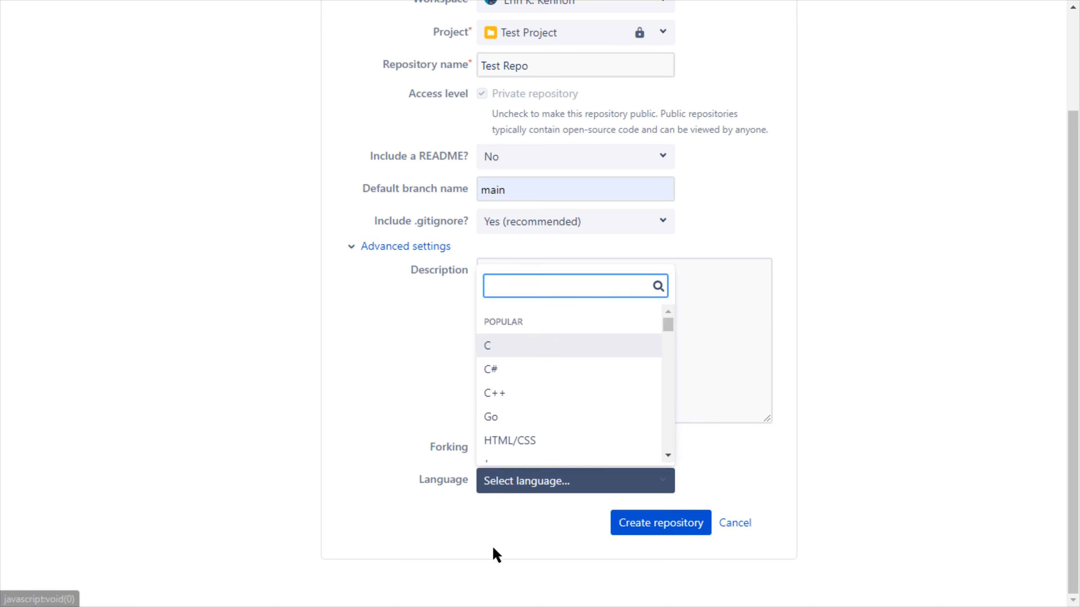
pyautogui.click(363, 410)
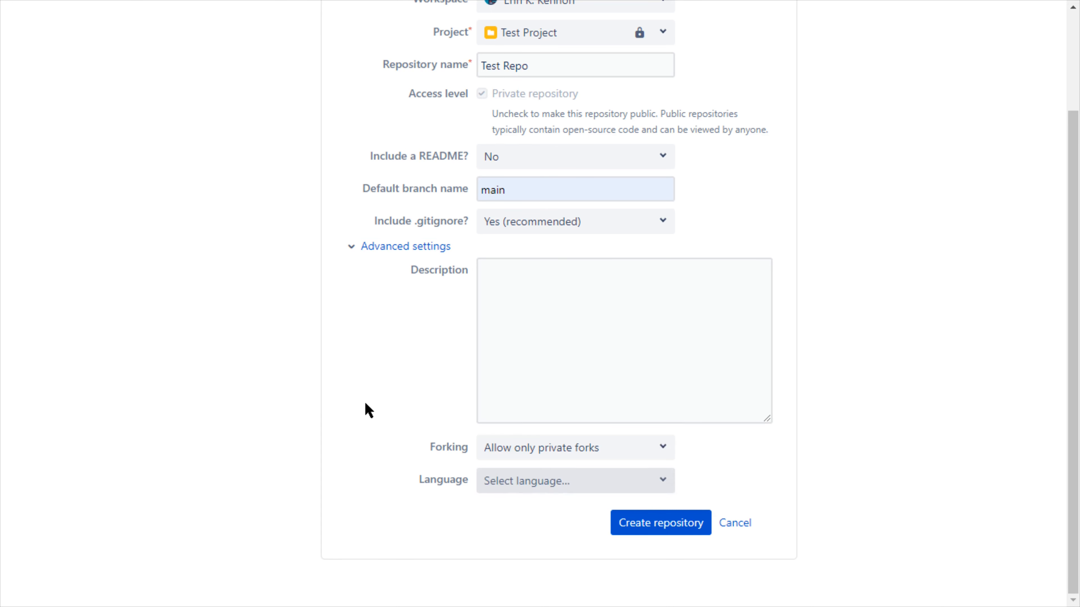
pyautogui.click(522, 484)
pyautogui.scroll(-3, 554, 407)
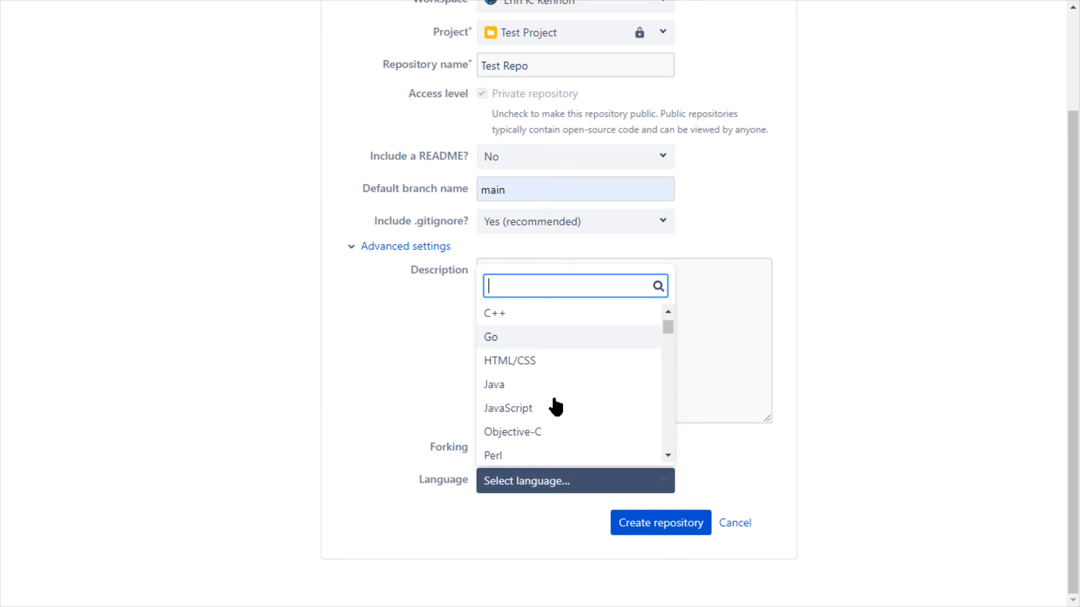
pyautogui.scroll(-5, 554, 407)
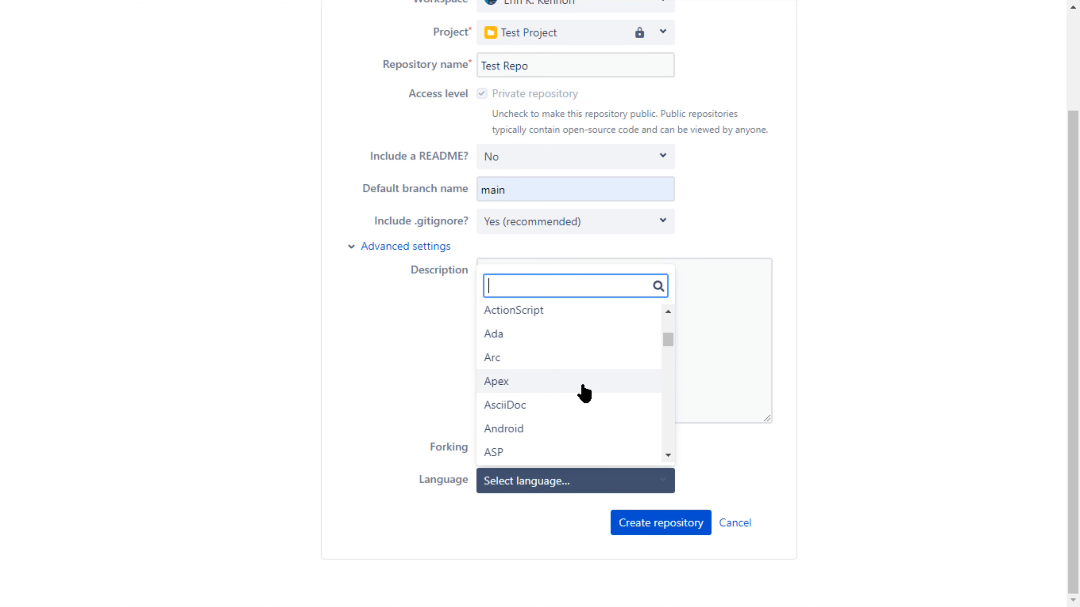
pyautogui.scroll(2, 518, 326)
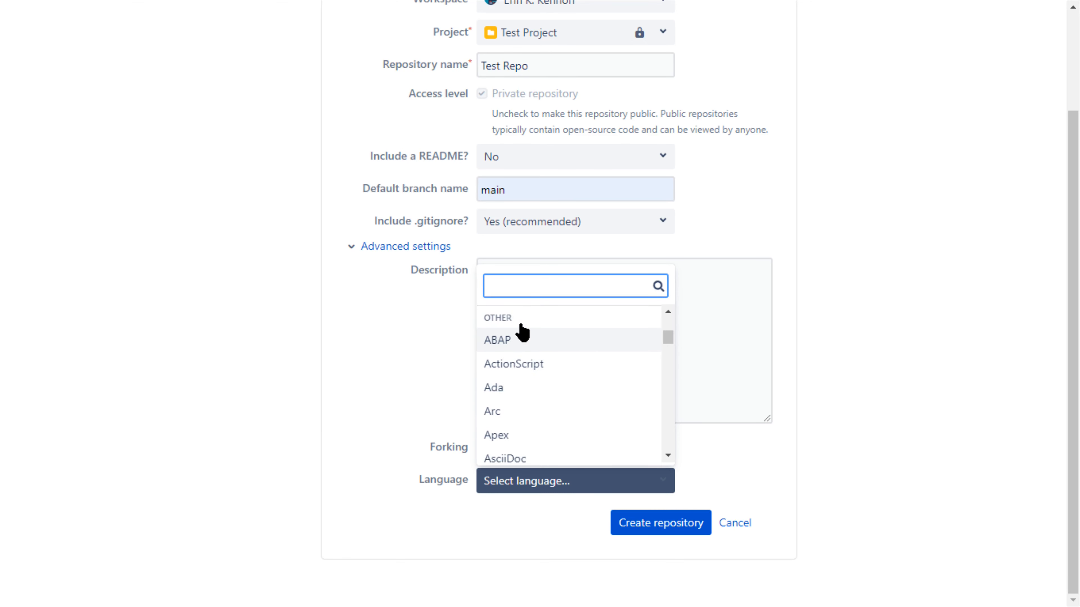
pyautogui.click(320, 473)
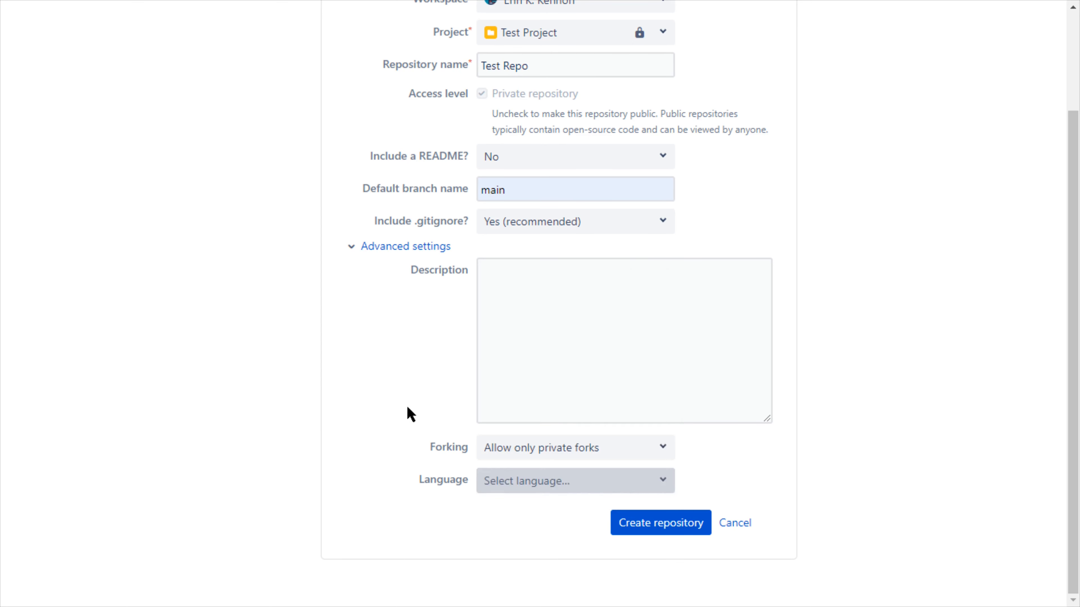
# Step: Create the Test Repo repository with its description left empty
pyautogui.click(512, 340)
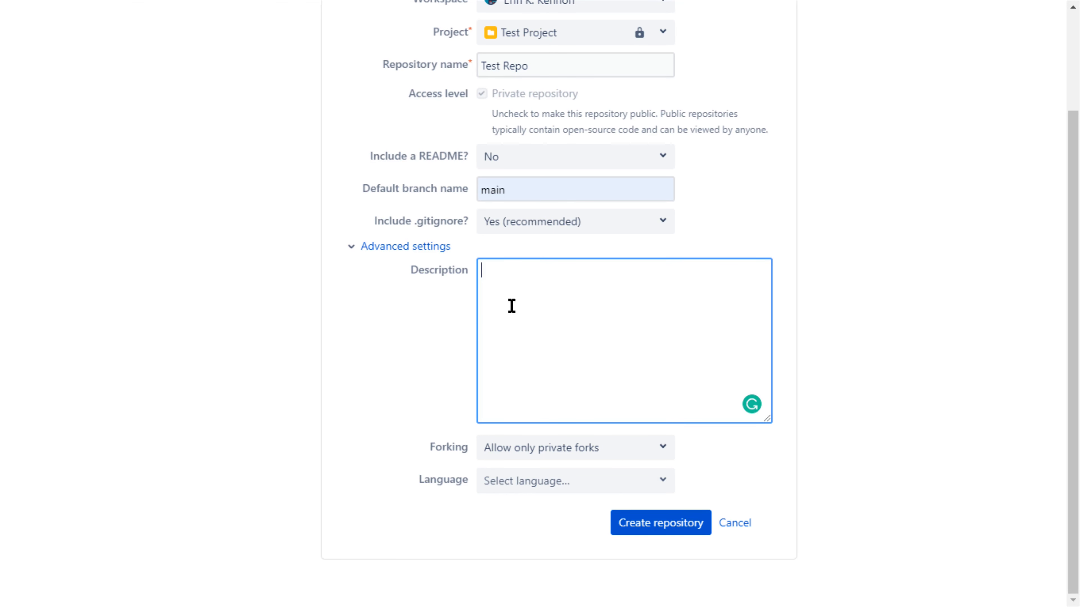
pyautogui.click(640, 528)
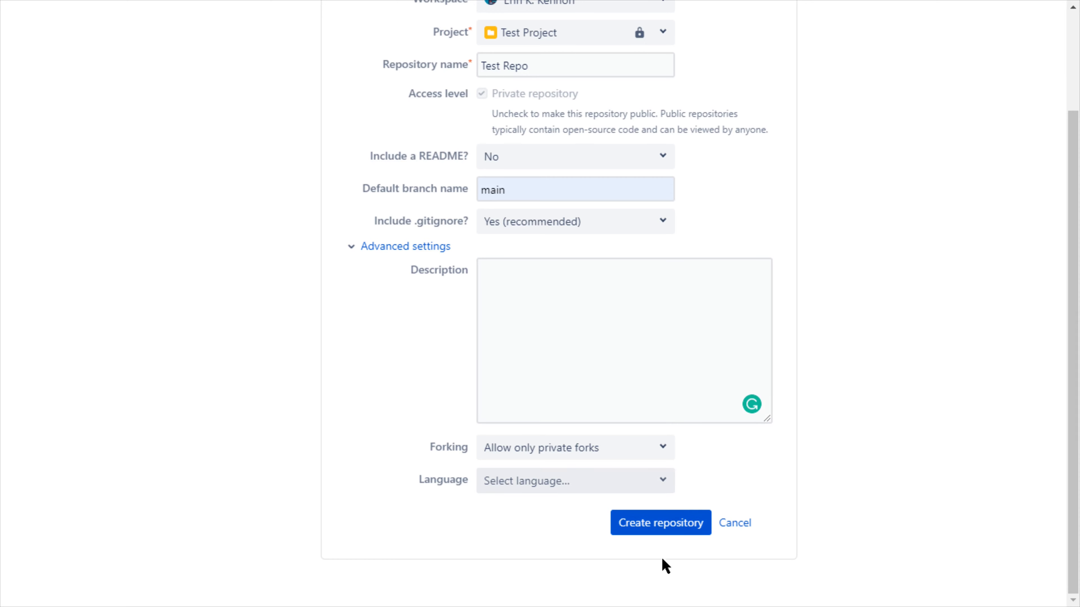
pyautogui.click(650, 527)
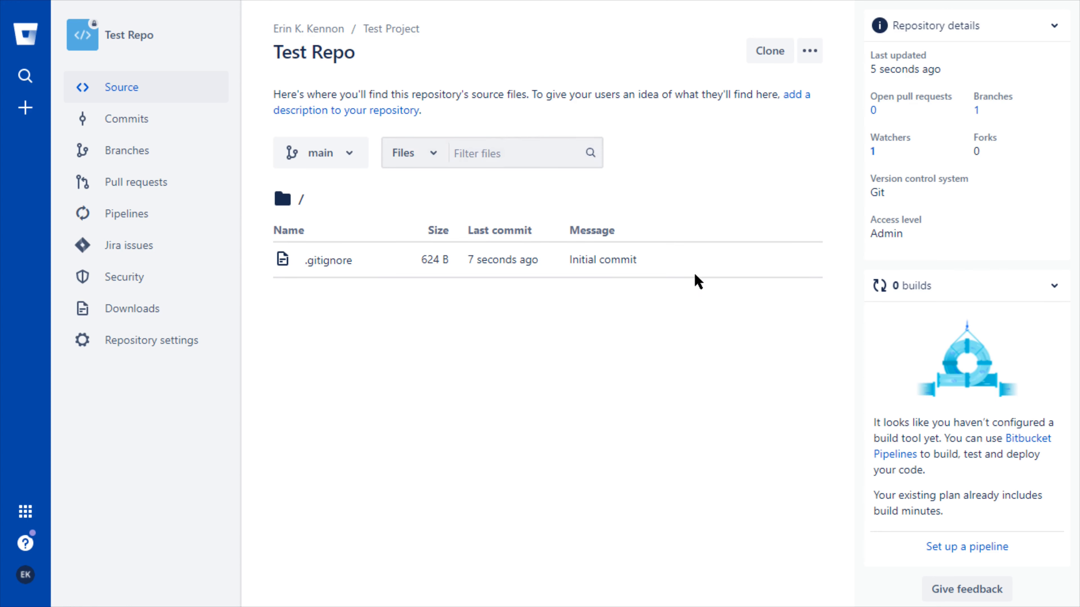
# Step: Clone the new repository in Sourcetree into C:\programming\test-repo, keeping [Root] as the local folder and main as the checkout branch
pyautogui.click(756, 54)
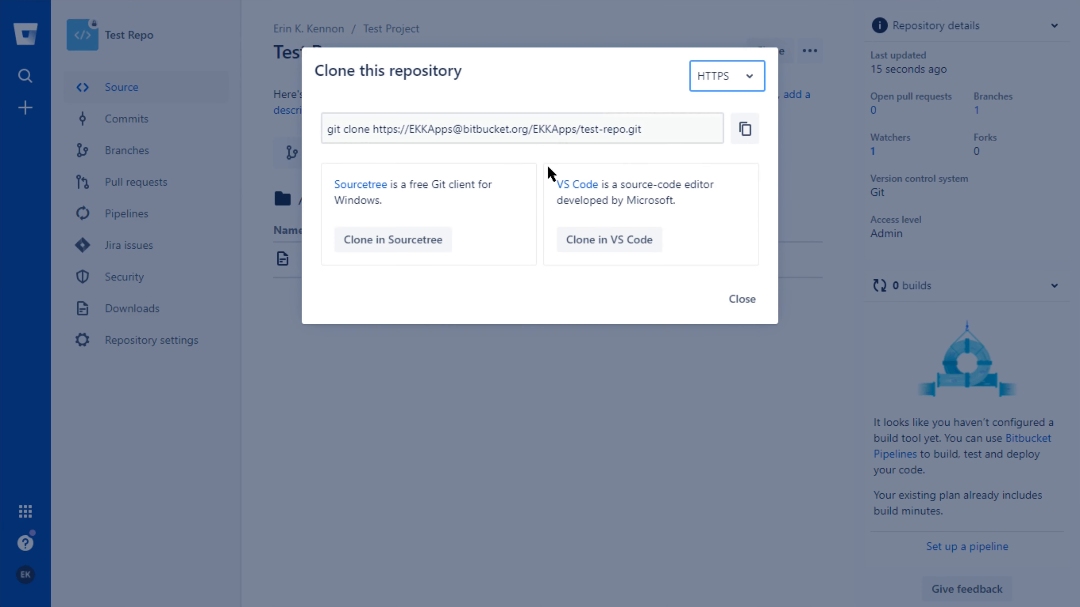
pyautogui.click(404, 247)
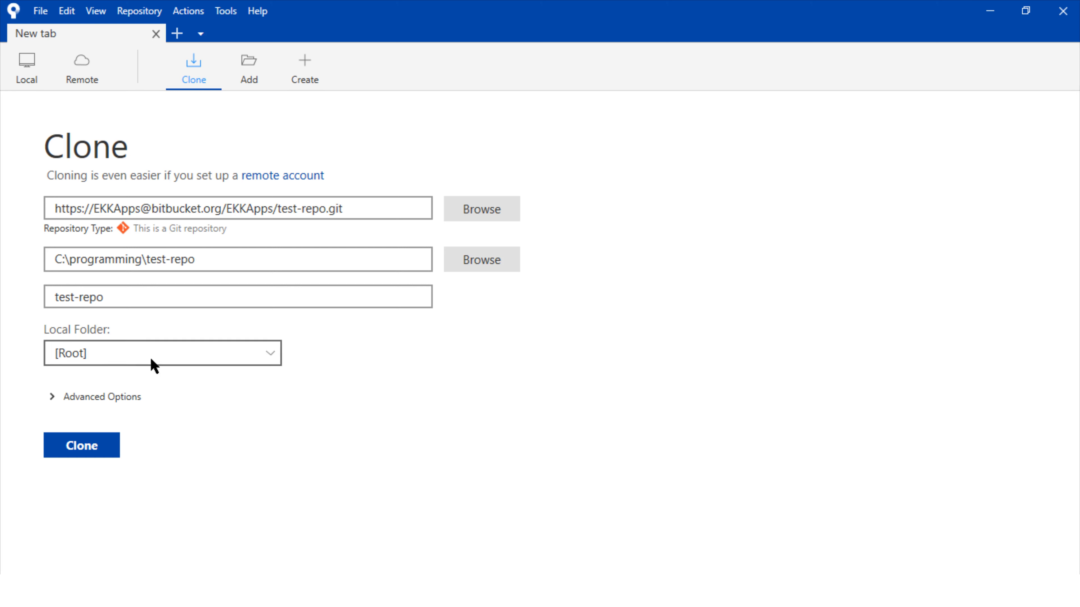
pyautogui.click(128, 353)
pyautogui.click(130, 359)
pyautogui.click(101, 396)
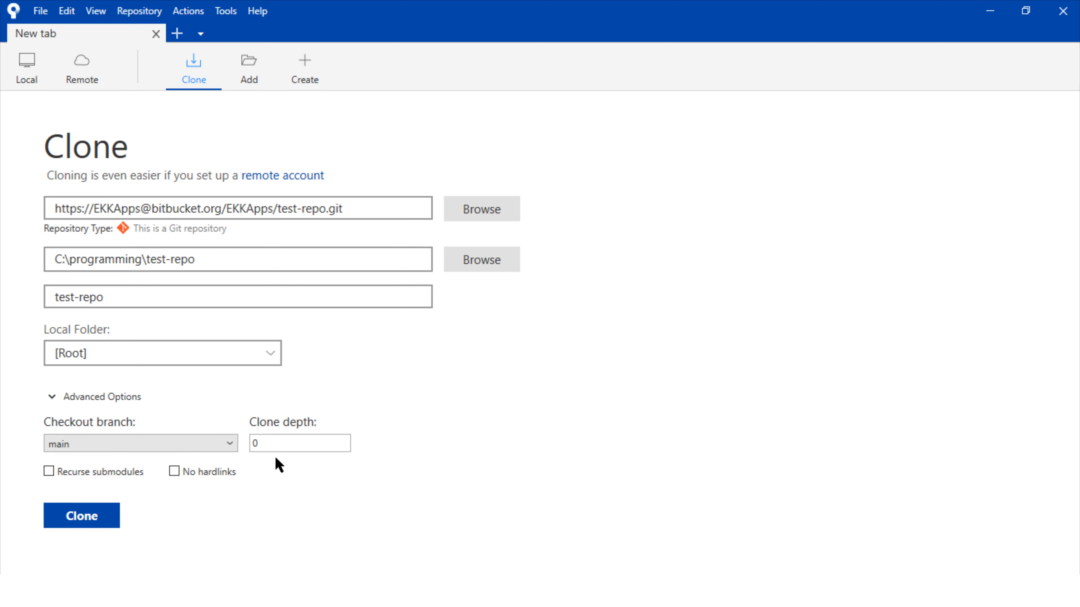
pyautogui.click(191, 444)
pyautogui.click(202, 443)
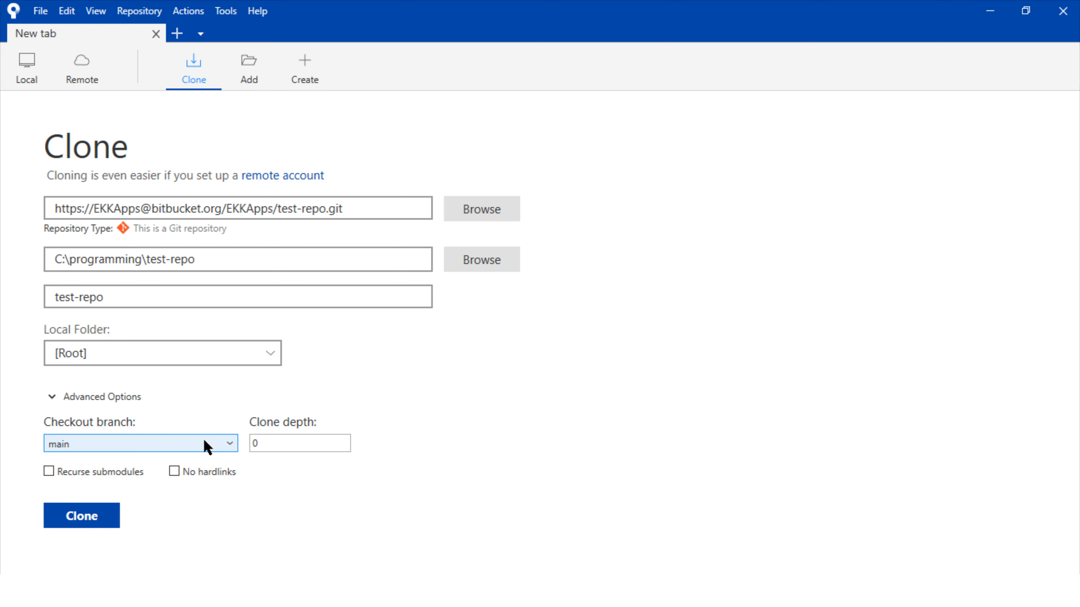
pyautogui.click(96, 522)
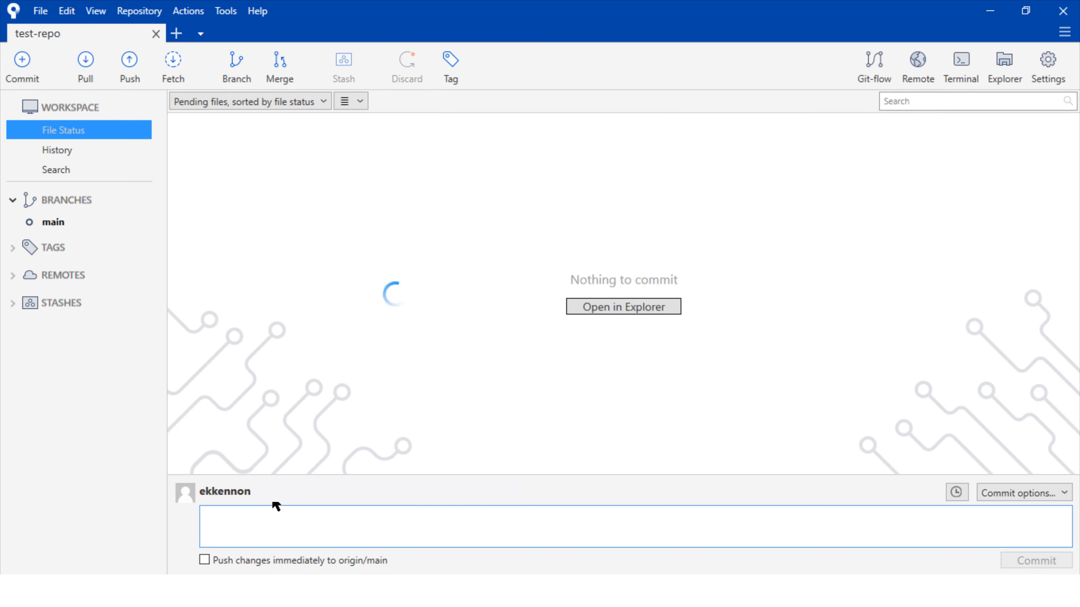